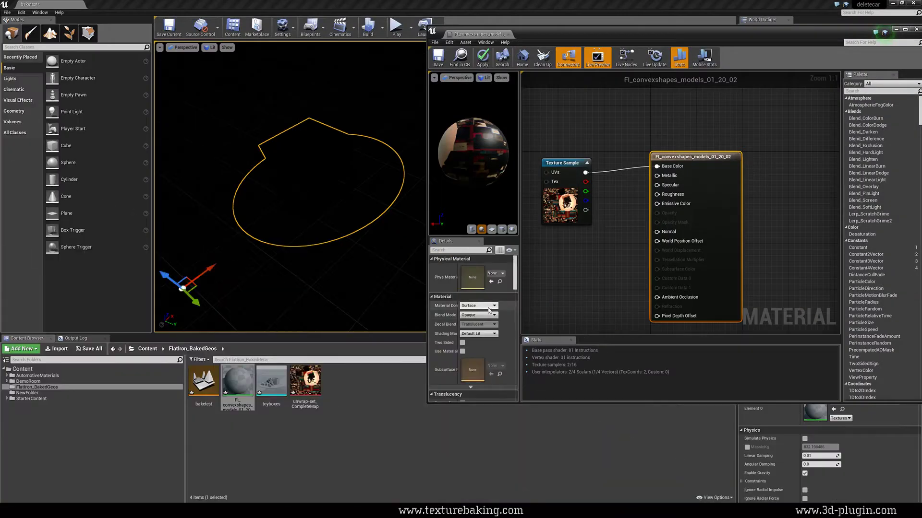
- Make the toy box see-through with Alt+X, turn on Edged Faces, then clear the selection
click(488, 307)
click(488, 311)
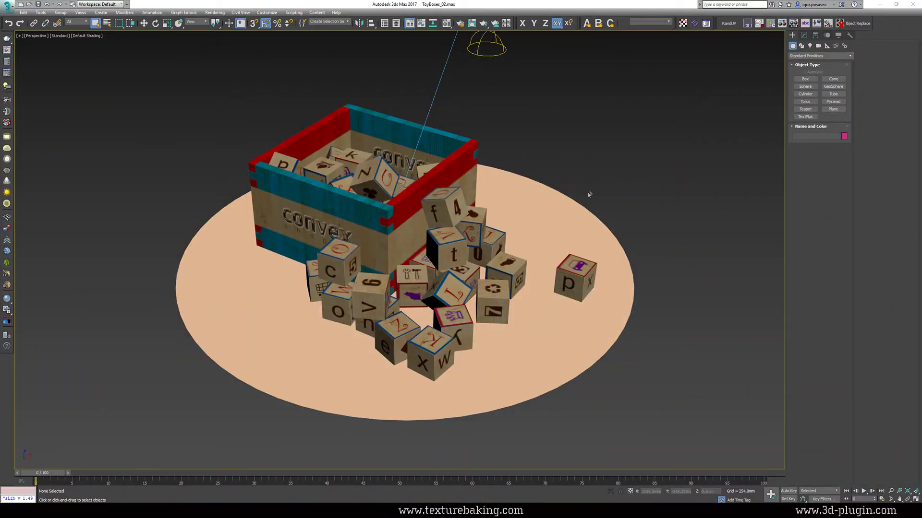
alt+middle_drag(590, 195, 541, 215)
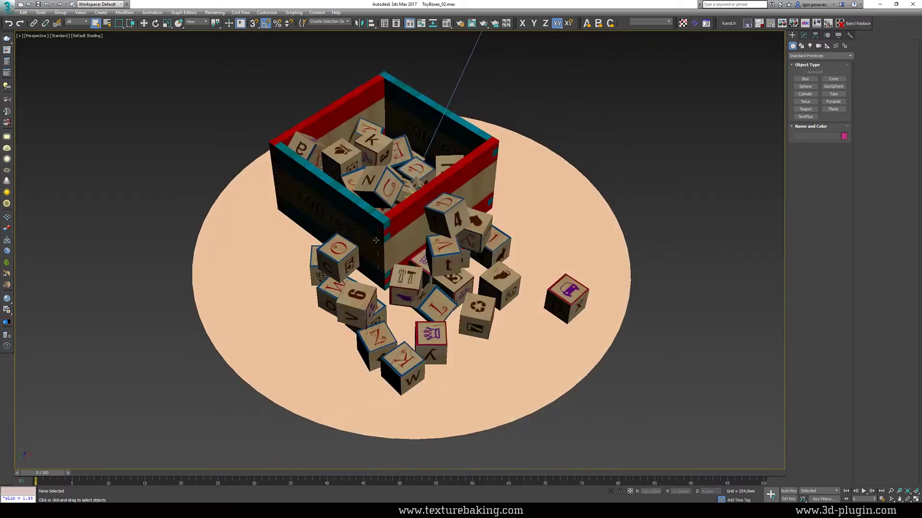
click(379, 229)
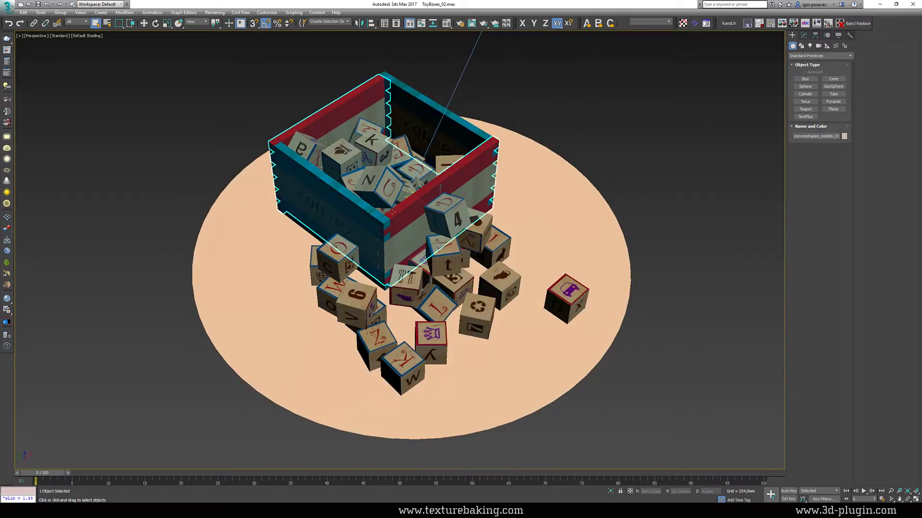
key(alt+x)
key(F4)
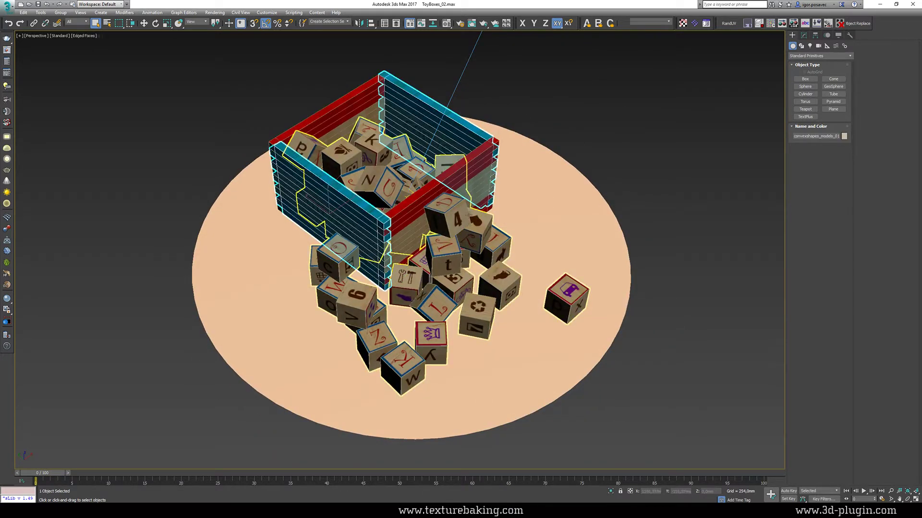
click(464, 223)
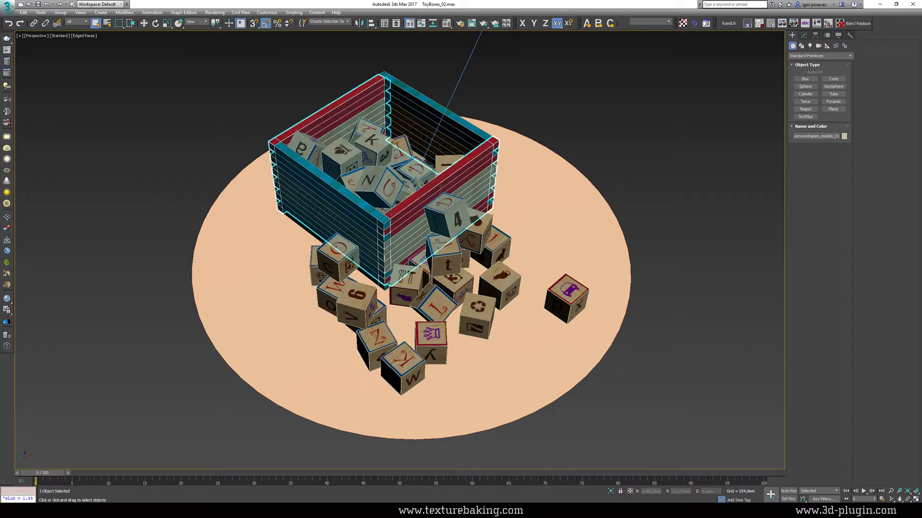
drag(239, 120, 415, 261)
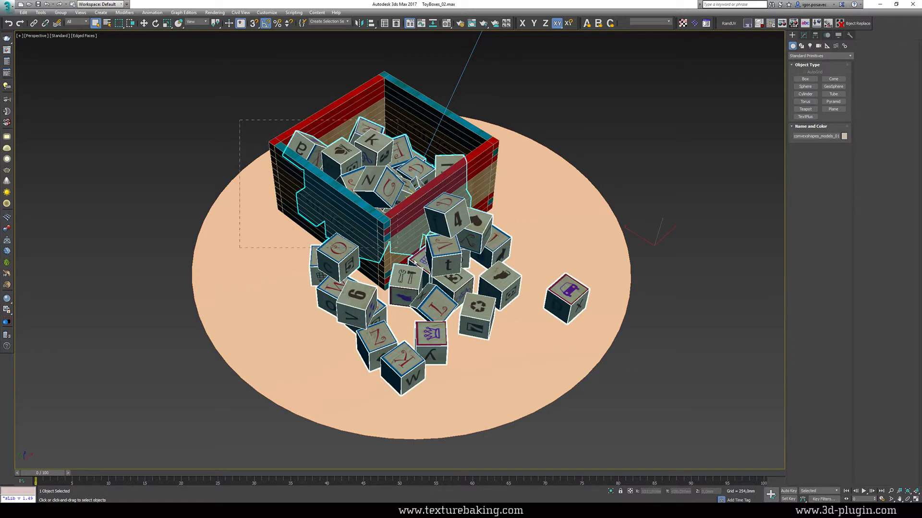
drag(665, 379, 665, 375)
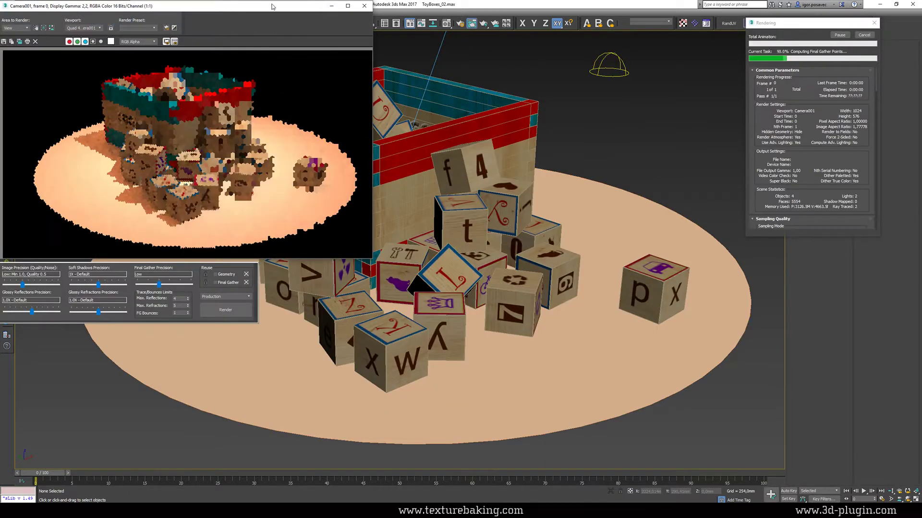
- Render Camera001 in a centred frame window and close it once finished
drag(273, 7, 483, 104)
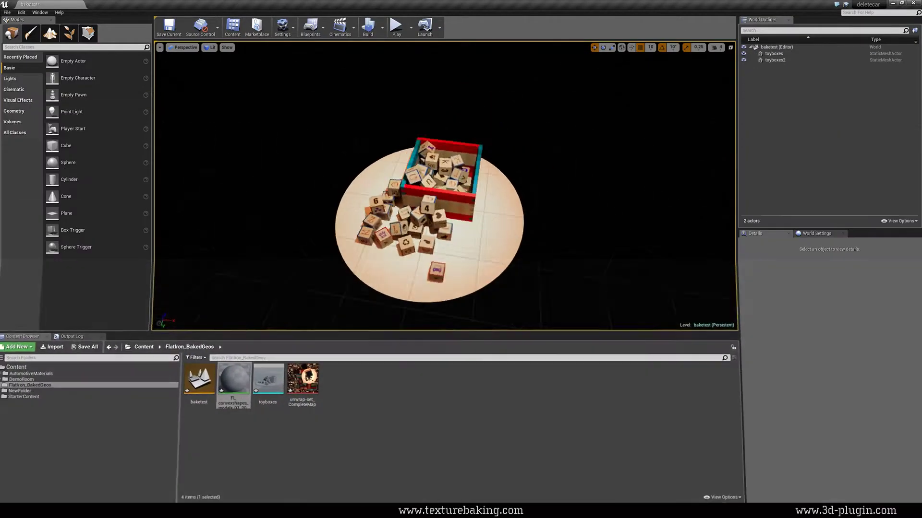
right_drag(445, 187, 475, 197)
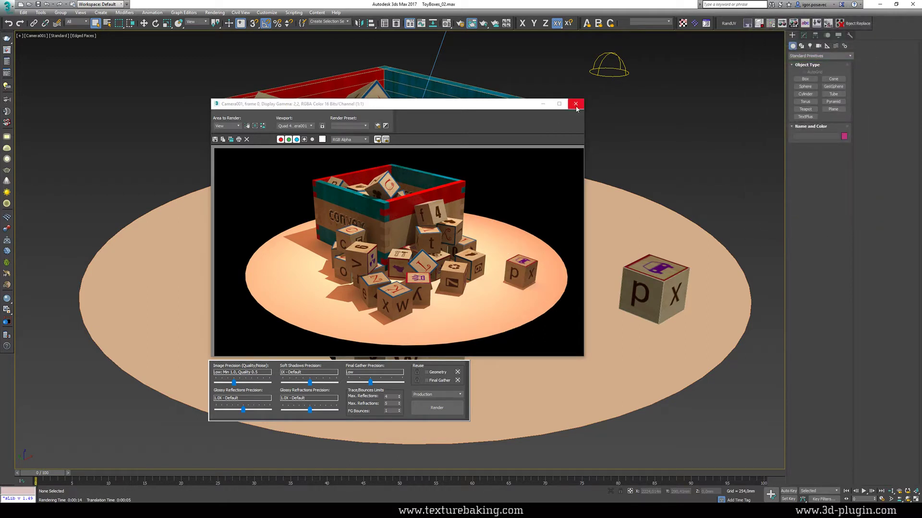
click(576, 104)
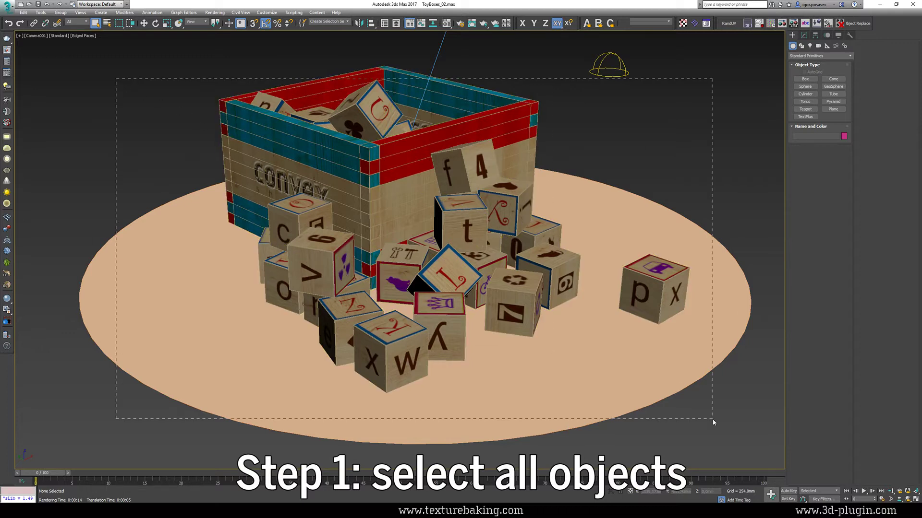
- Select all five objects and launch Flatiron from Utilities using the Hard Surface preset
drag(712, 420, 712, 420)
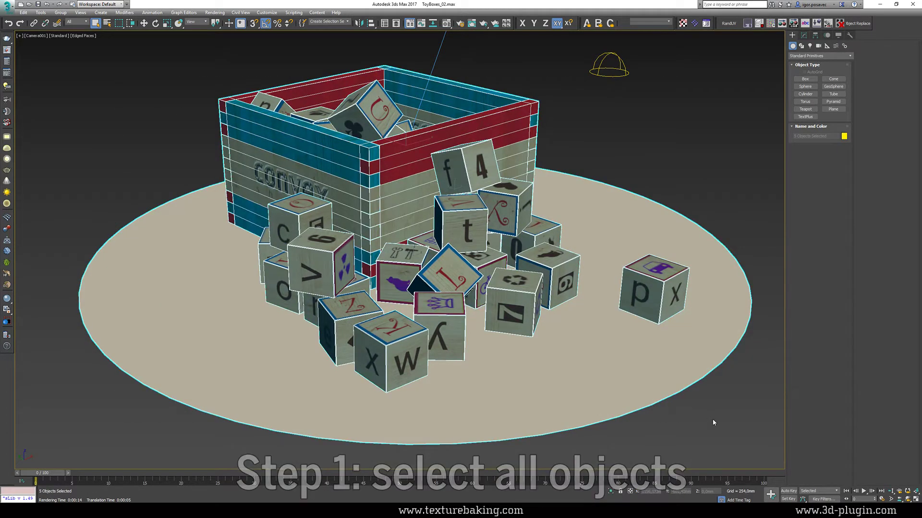
click(849, 35)
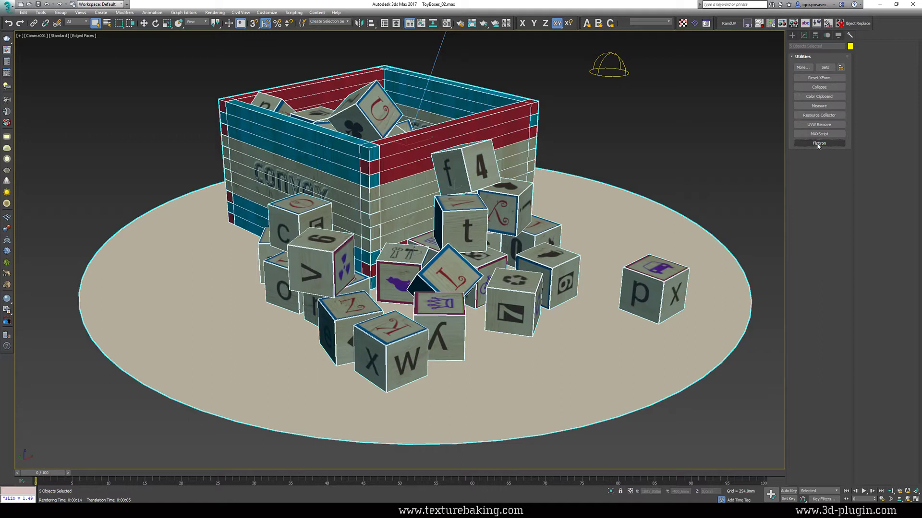
click(831, 143)
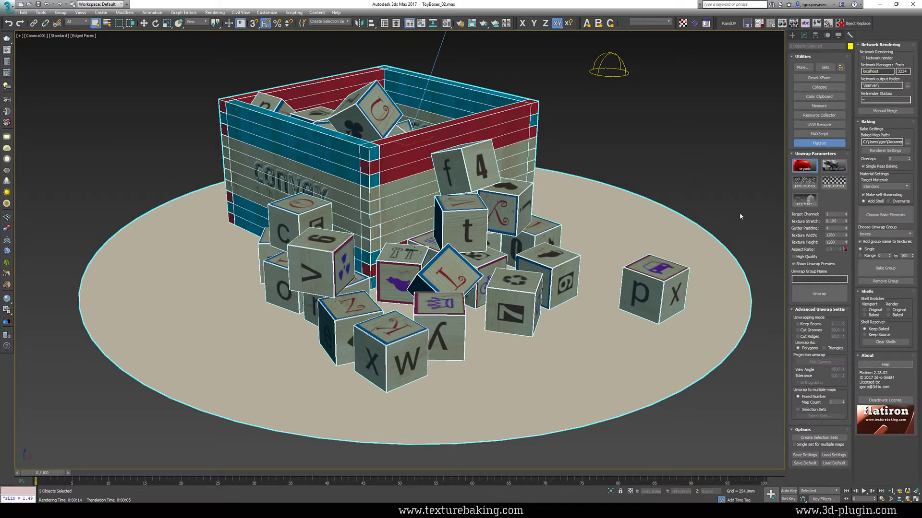
click(836, 166)
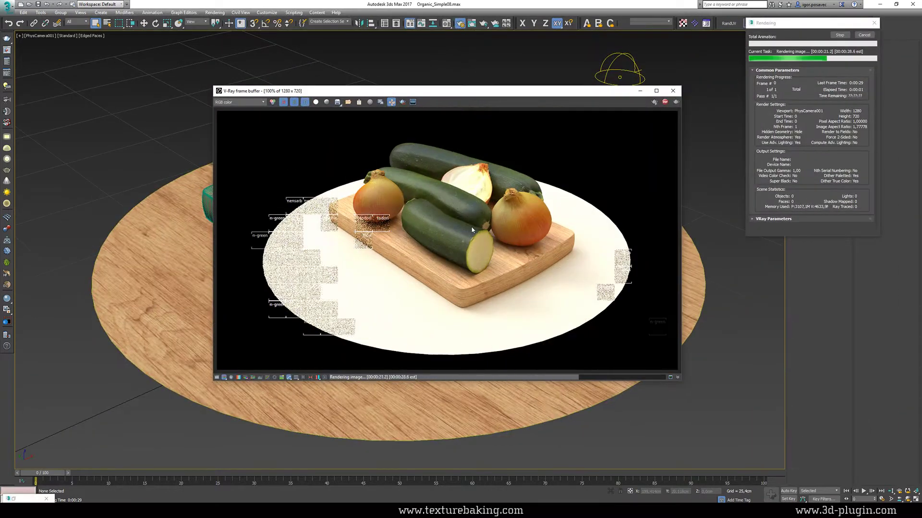
click(675, 91)
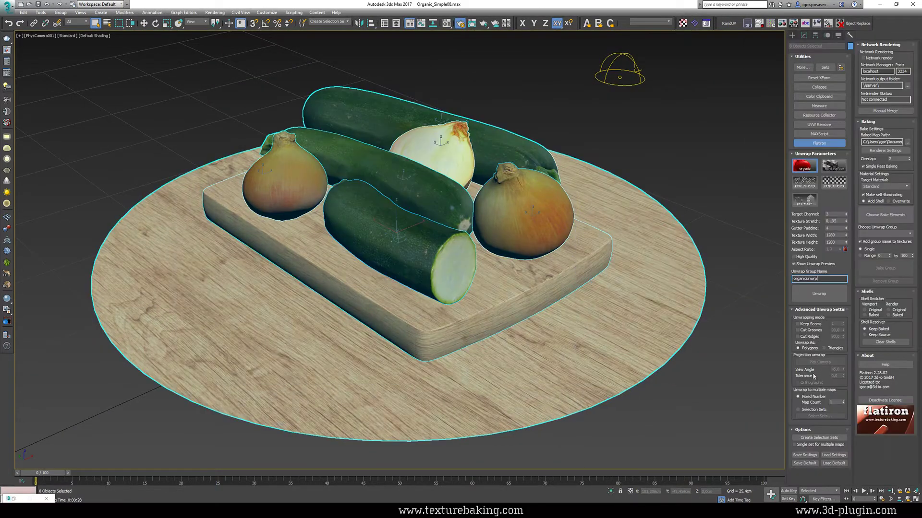
click(819, 294)
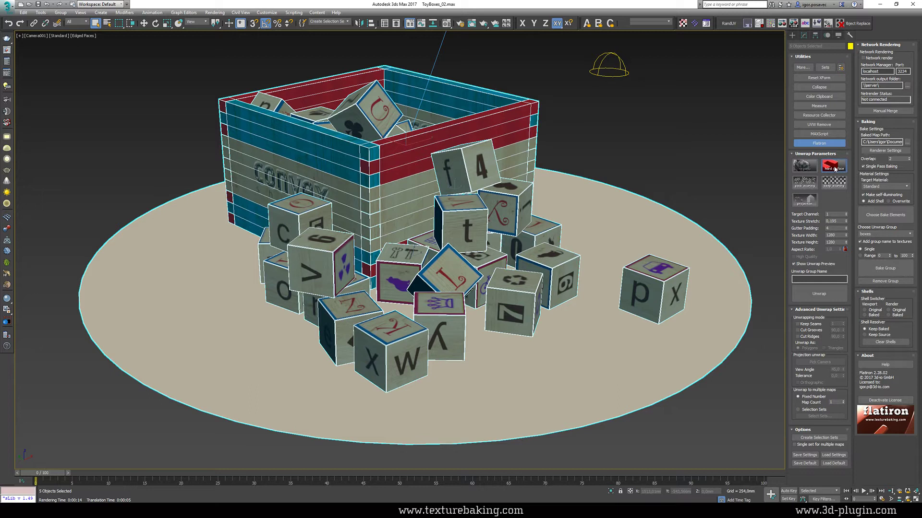
- Raise Target Channel to unused channel 4, unwrap the toy-box objects, and close the UV preview
click(846, 213)
click(810, 300)
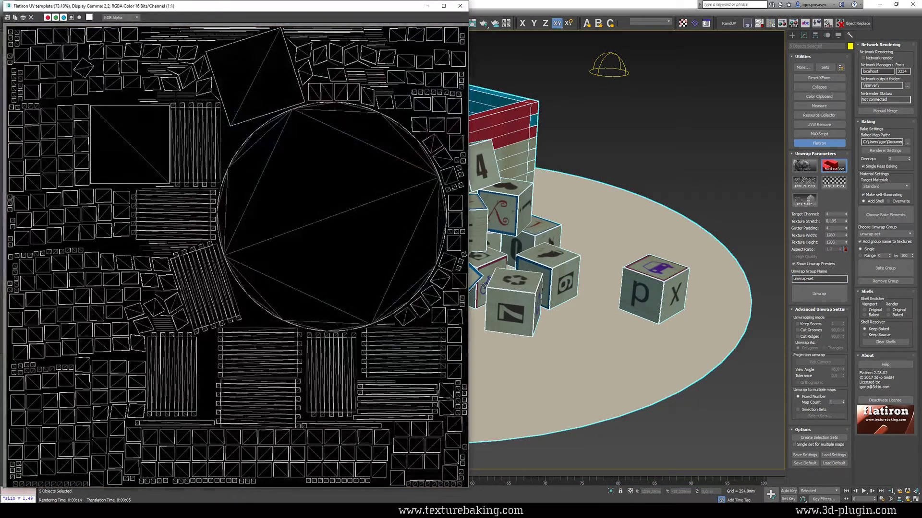
click(460, 6)
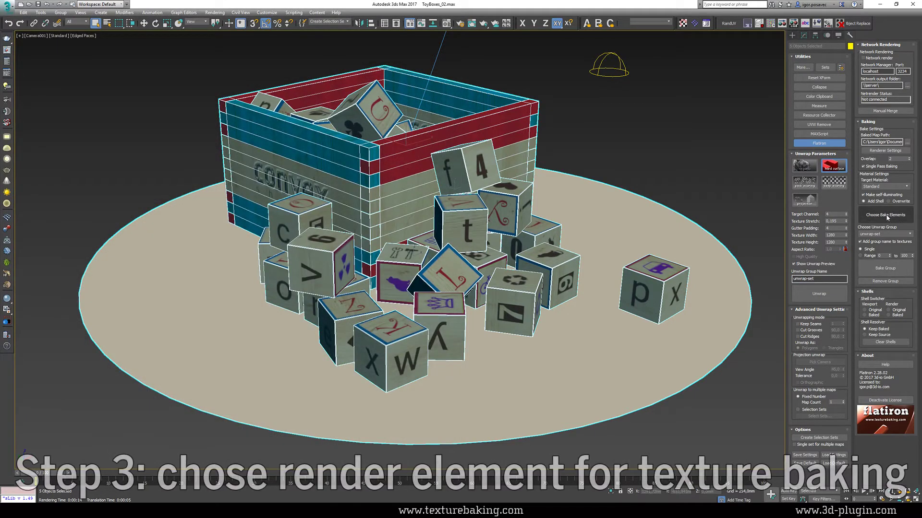
- Add a 1280×1280 CompleteMap bake element whose map slot is Diffuse Color
click(886, 215)
click(545, 235)
click(452, 225)
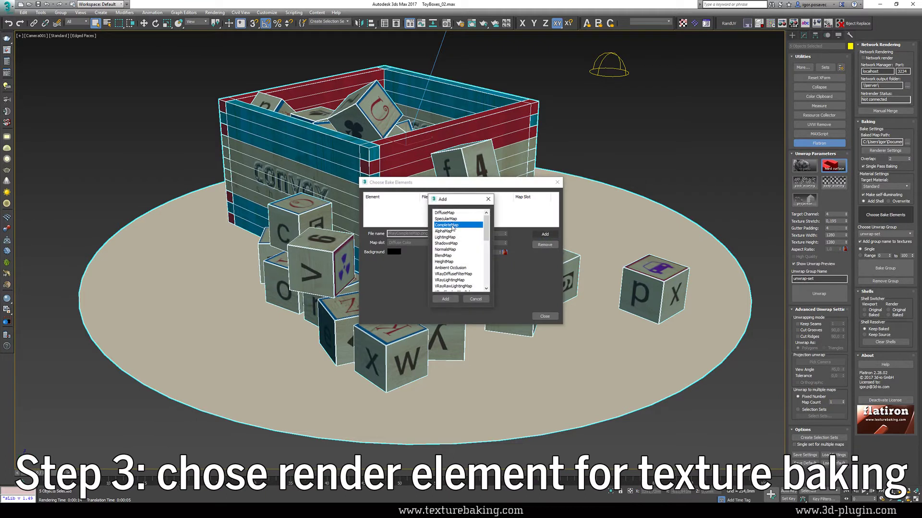
click(445, 299)
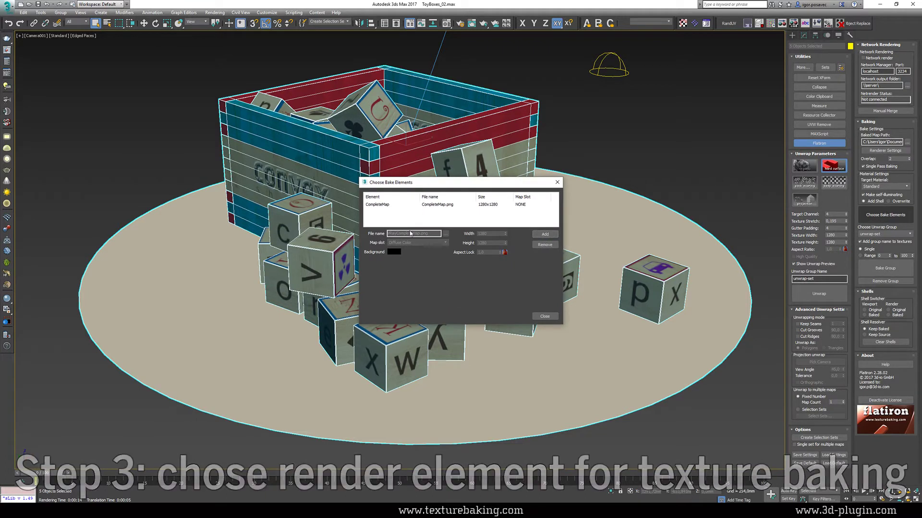
click(379, 205)
click(445, 244)
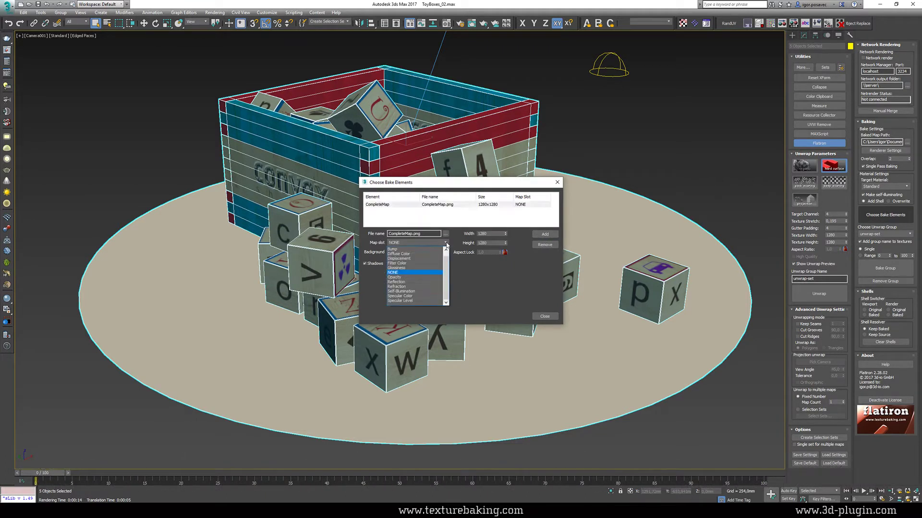
click(422, 253)
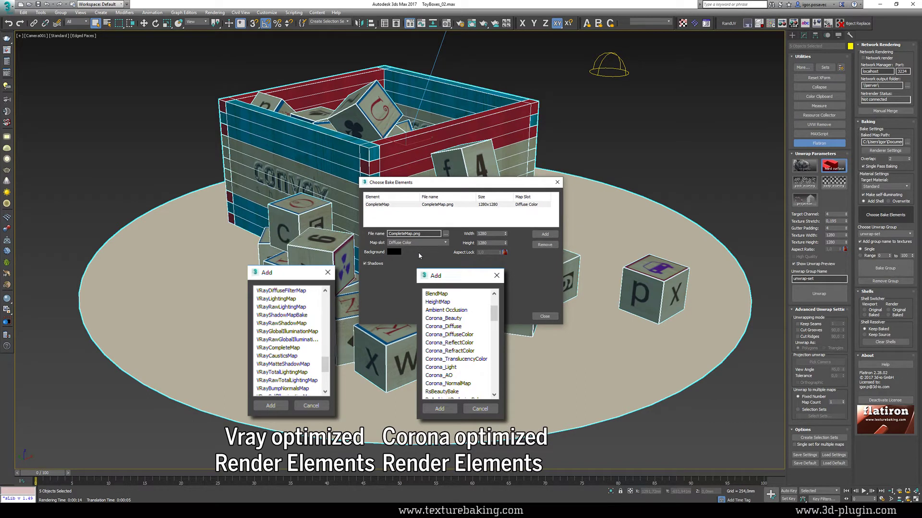
click(542, 317)
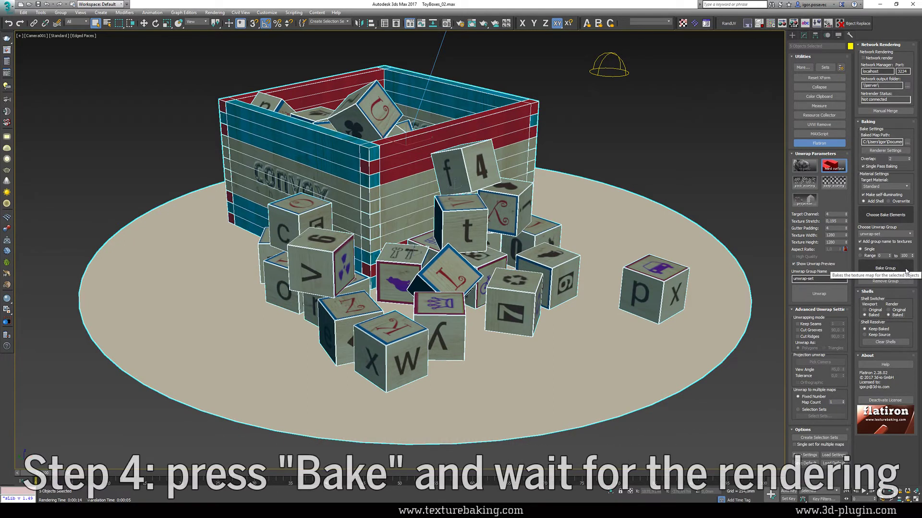
- Bake the group, then hide Edged Faces and view the baked result in Perspective
click(904, 269)
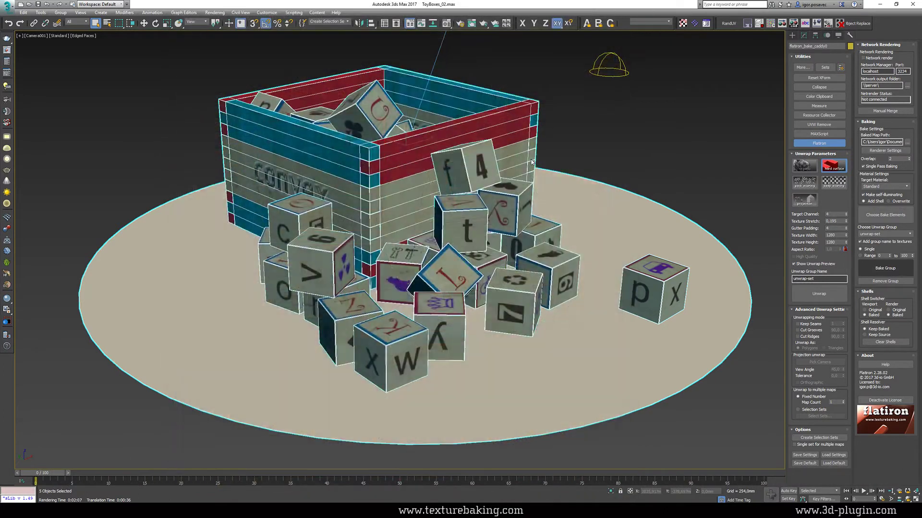
key(F4)
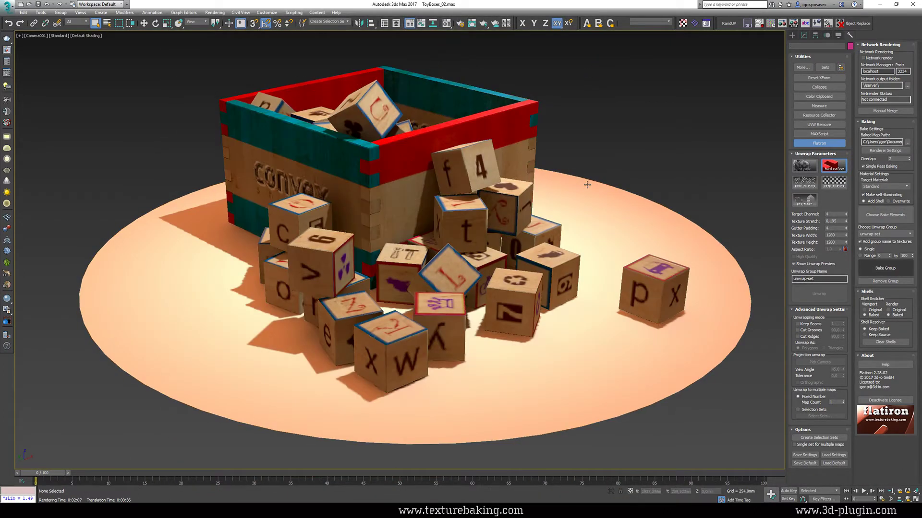
key(p)
alt+middle_drag(587, 184, 411, 248)
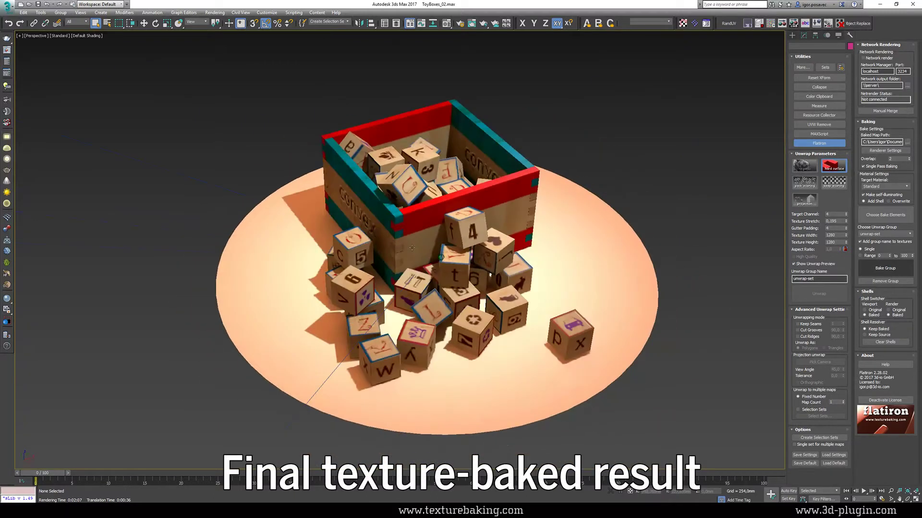
- Move the block pile left to reveal the baked shadows
click(412, 248)
key(w)
drag(327, 346, 124, 360)
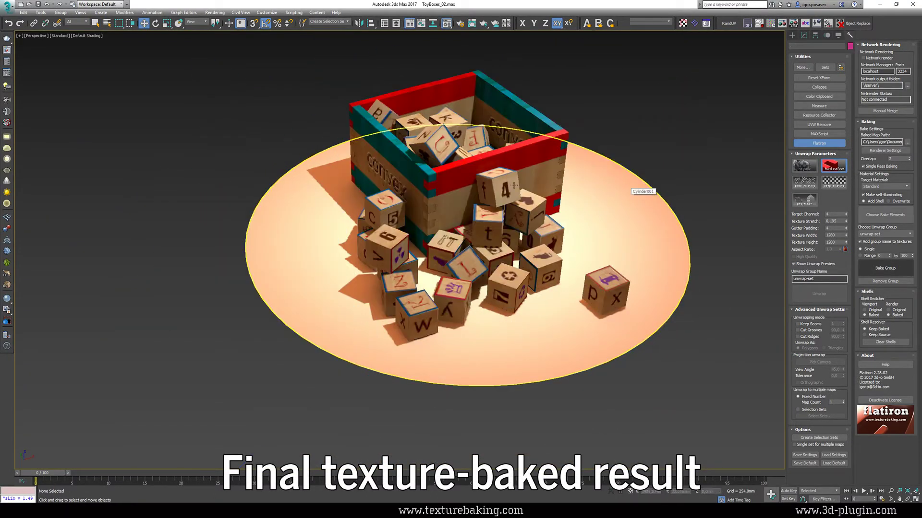
- Eyedrop the toy box's baked material and view its Diffuse bitmap image on the left
key(m)
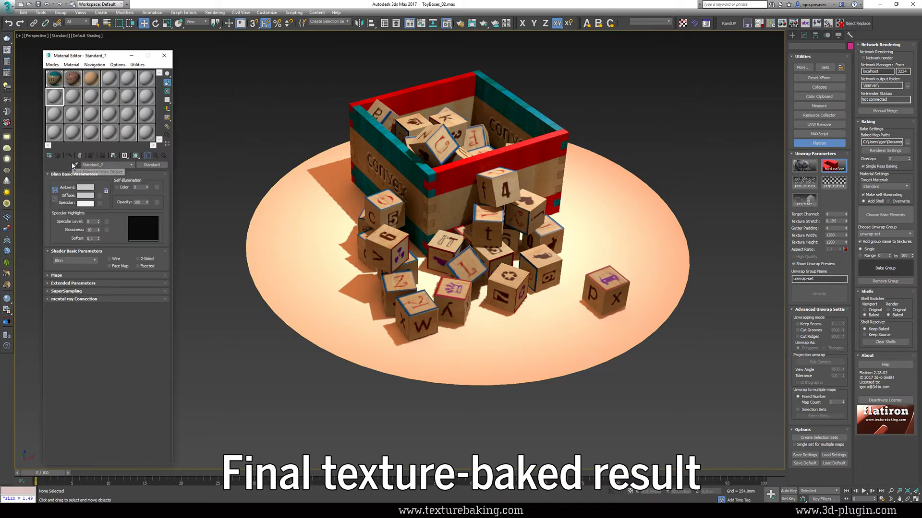
click(74, 165)
click(432, 159)
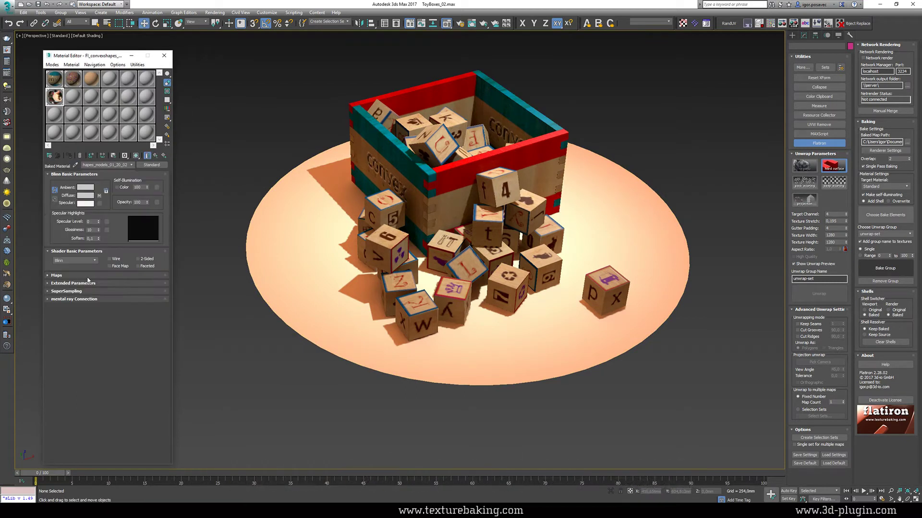
click(88, 277)
click(138, 296)
click(144, 283)
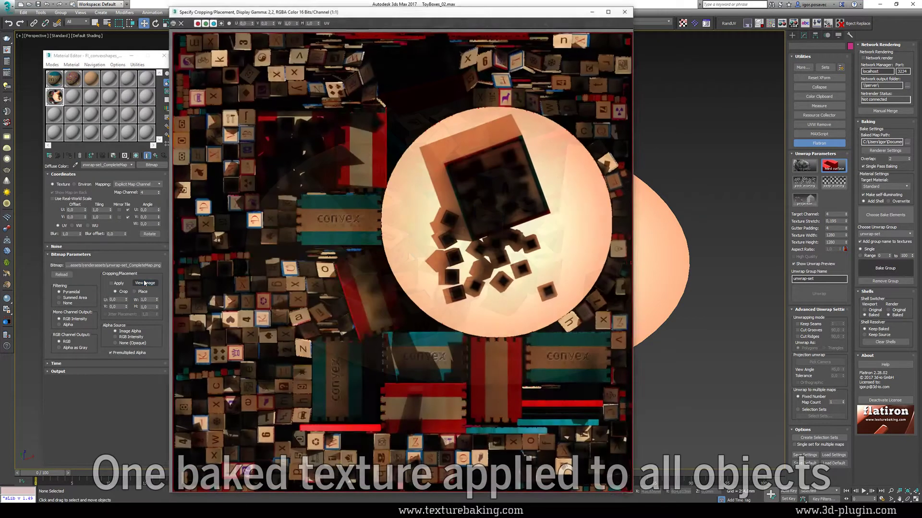
drag(385, 15, 216, 9)
alt+middle_drag(521, 257, 648, 293)
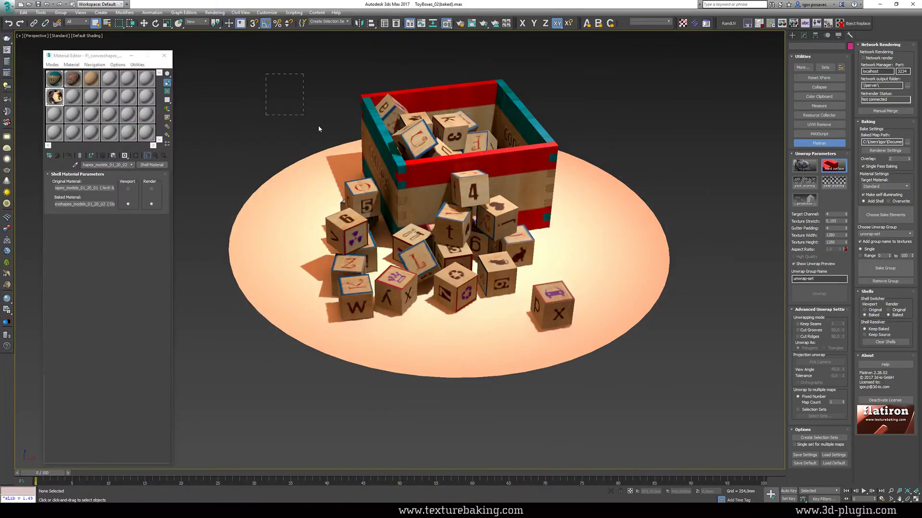
- Select the box, blocks and plate
drag(319, 129, 658, 398)
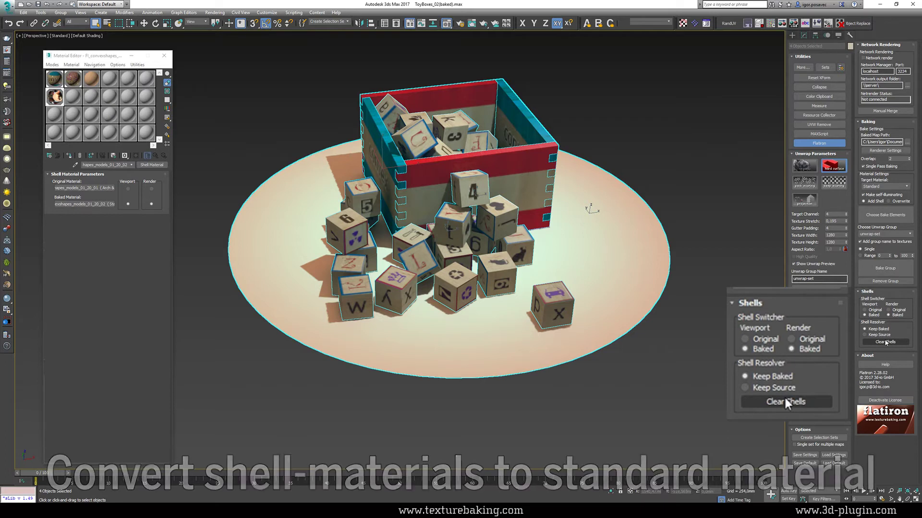
- Load the toy box's material into a fresh slot and view its baked Diffuse Color image
click(73, 99)
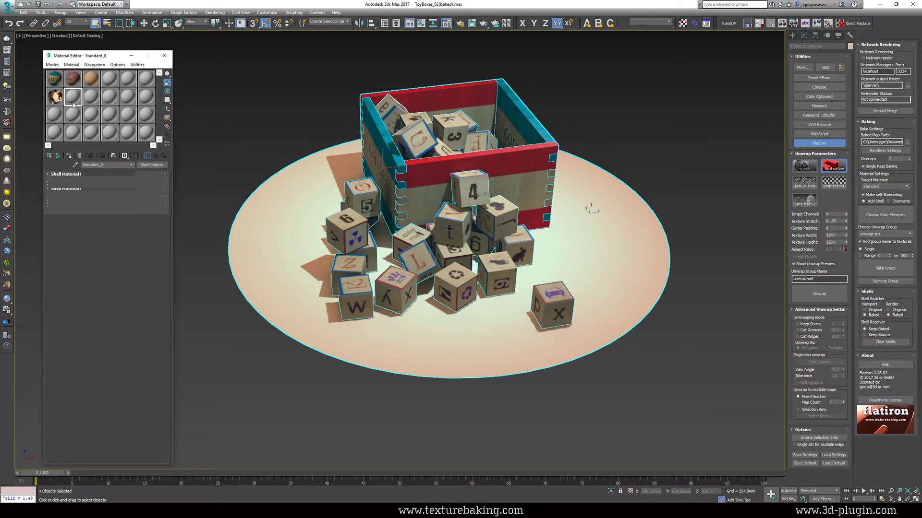
click(75, 165)
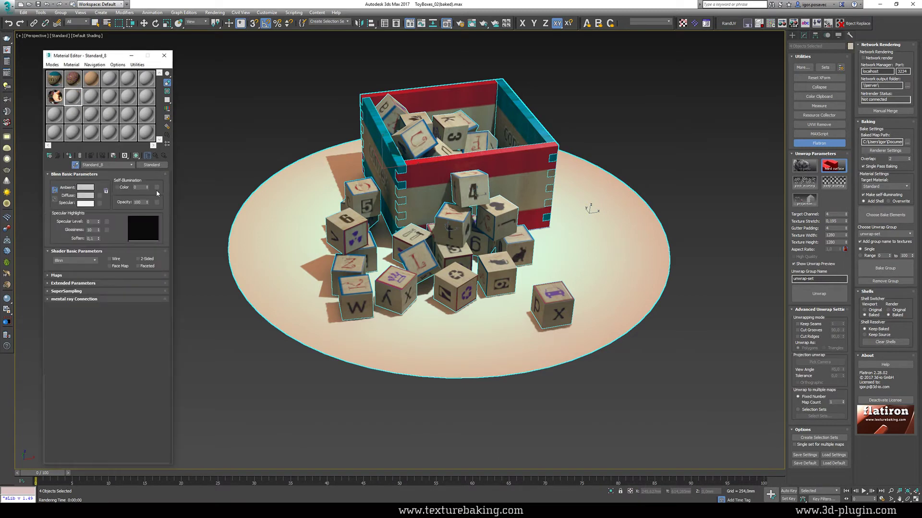
click(431, 161)
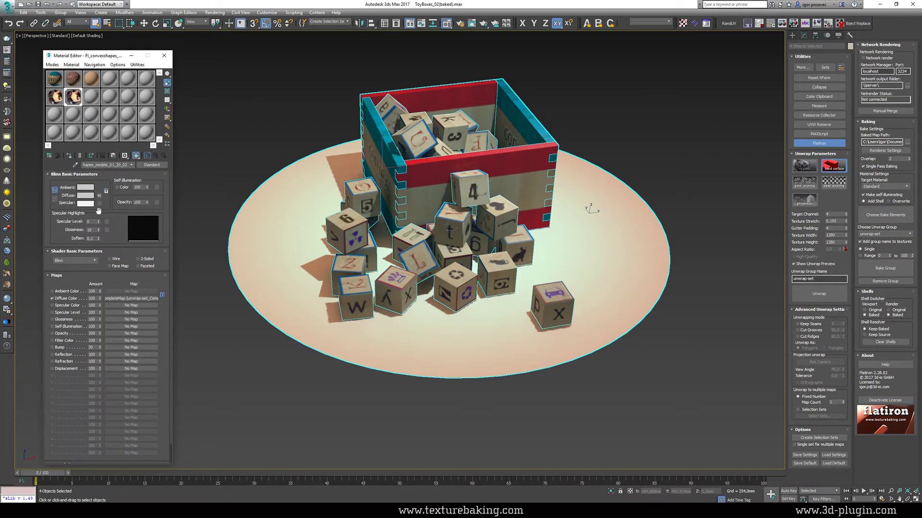
click(133, 298)
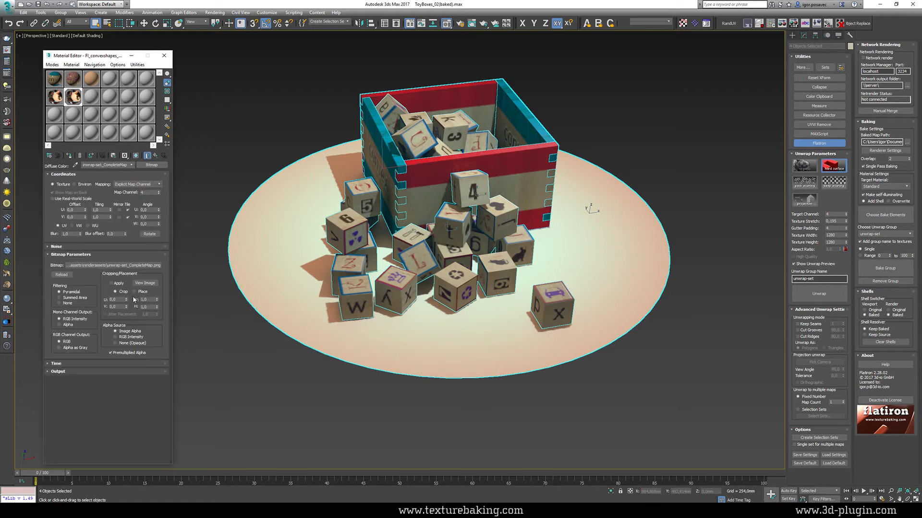
click(145, 283)
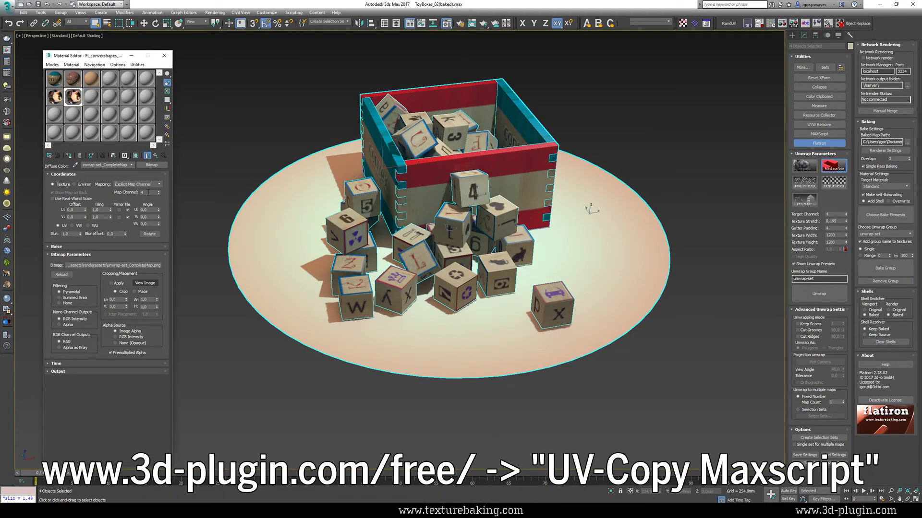
- Check the map channels, then copy UVs from channel 4 to channel 1 with UV-Copy
double_click(148, 192)
double_click(830, 214)
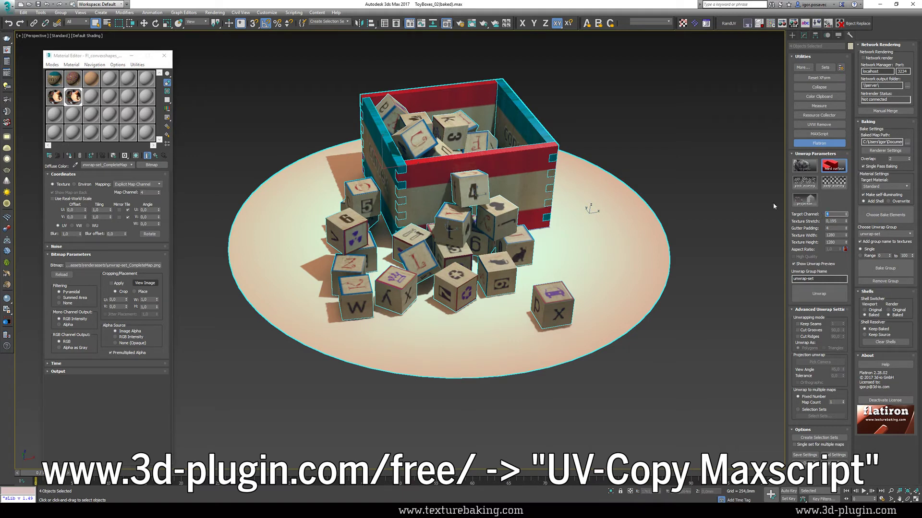
click(694, 23)
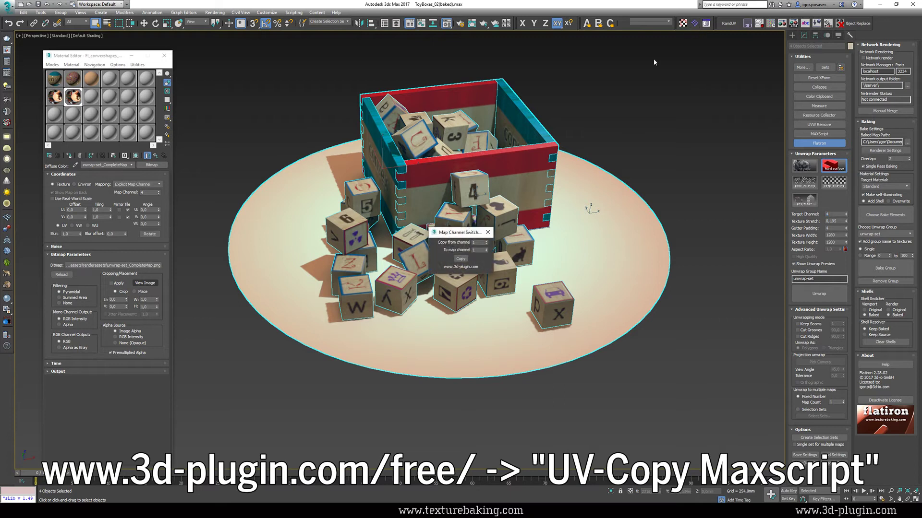
drag(453, 231, 270, 78)
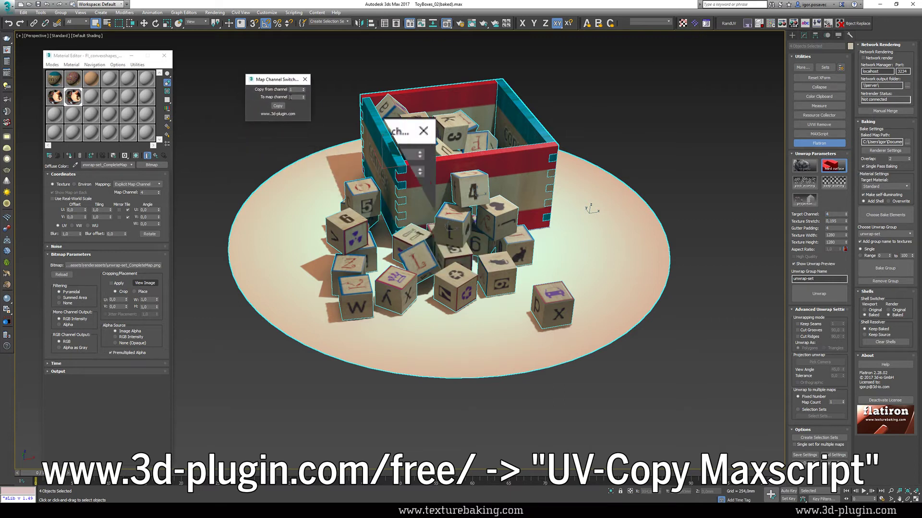
click(303, 88)
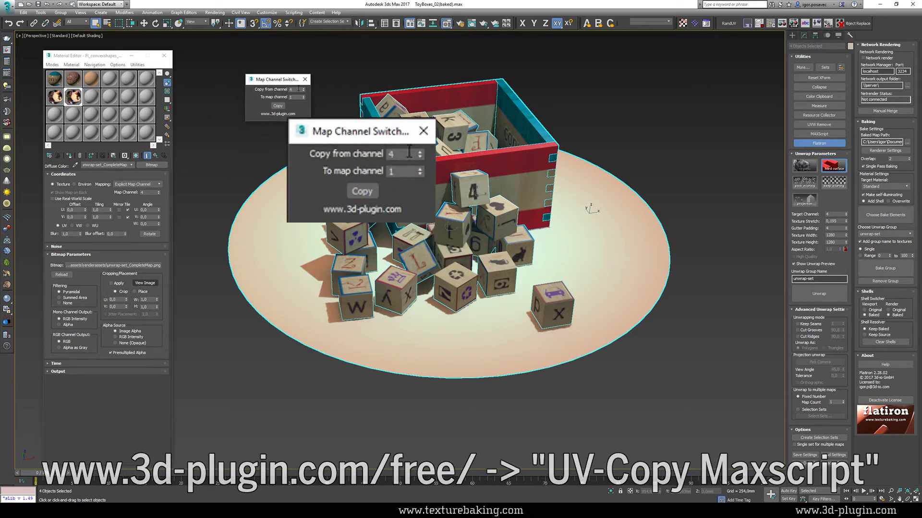
click(279, 106)
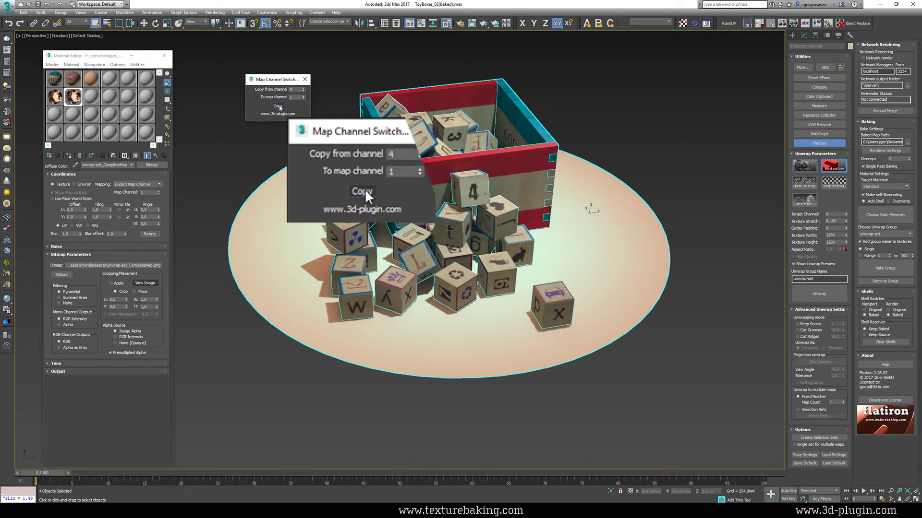
click(305, 82)
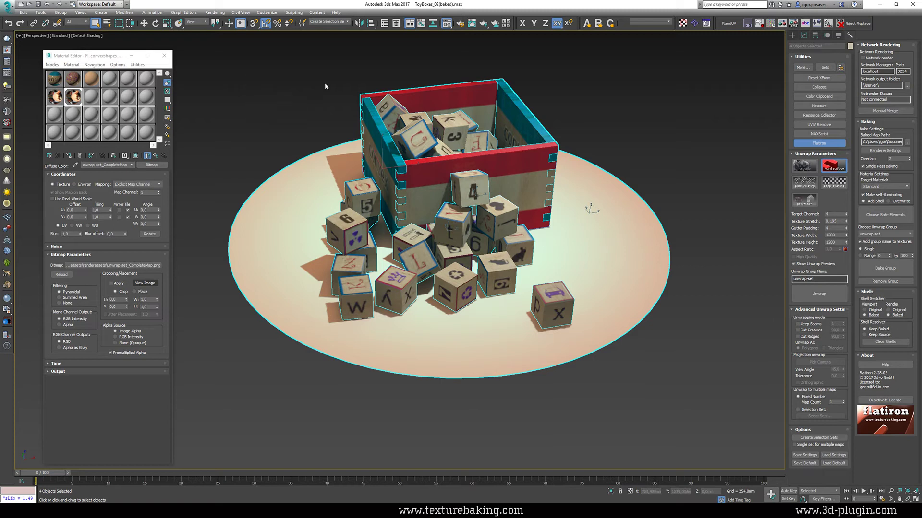
click(325, 83)
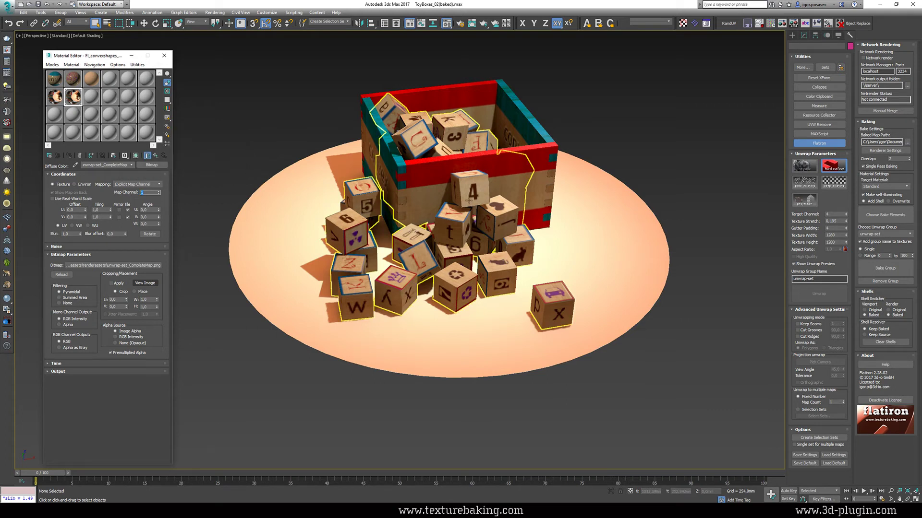
- Export the selected toy box scene with Export Selected, overwriting toyboxes.FBX with the default FBX settings
drag(294, 103, 368, 179)
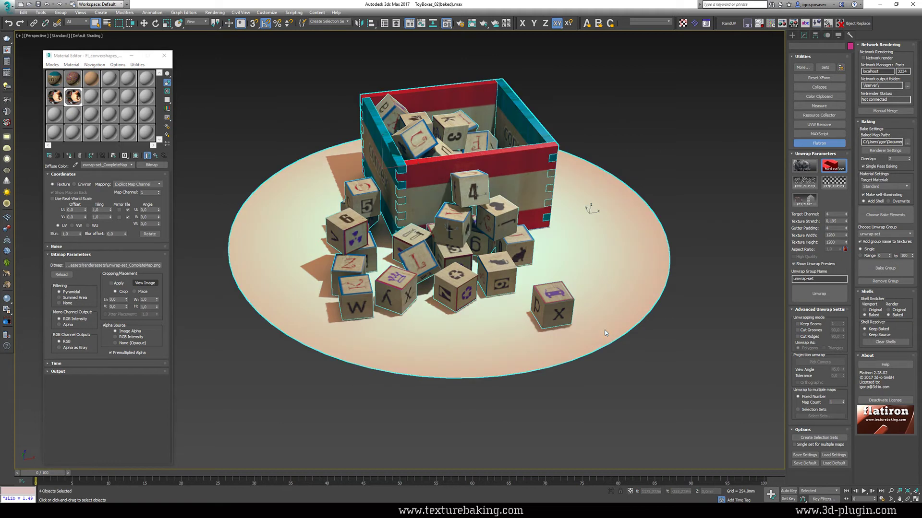
click(8, 6)
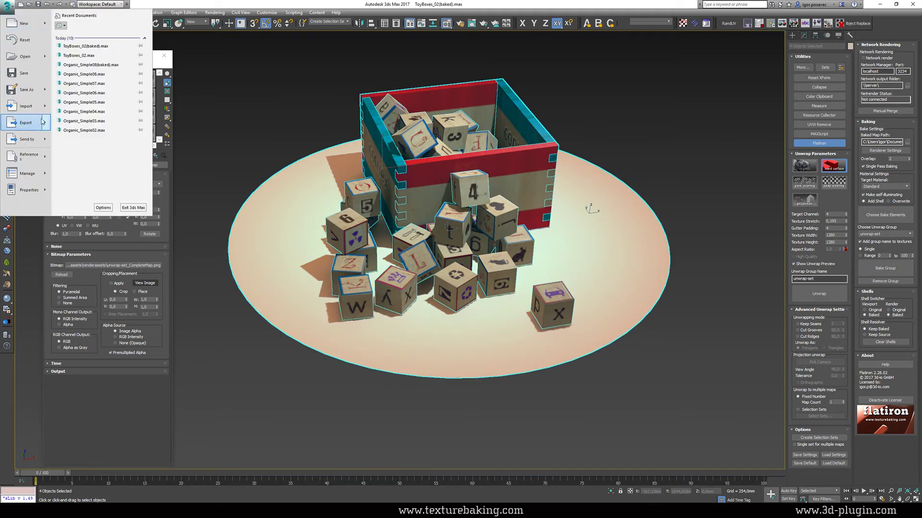
mouse_move(46, 124)
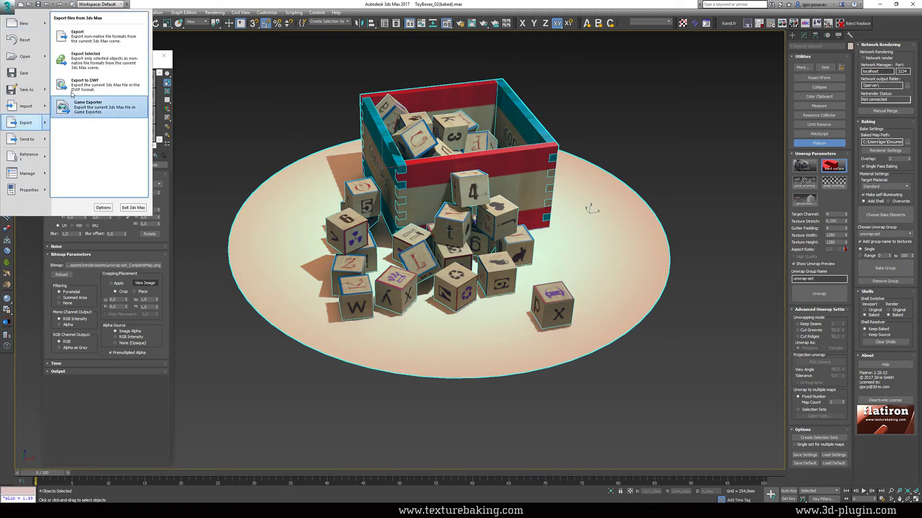
click(118, 64)
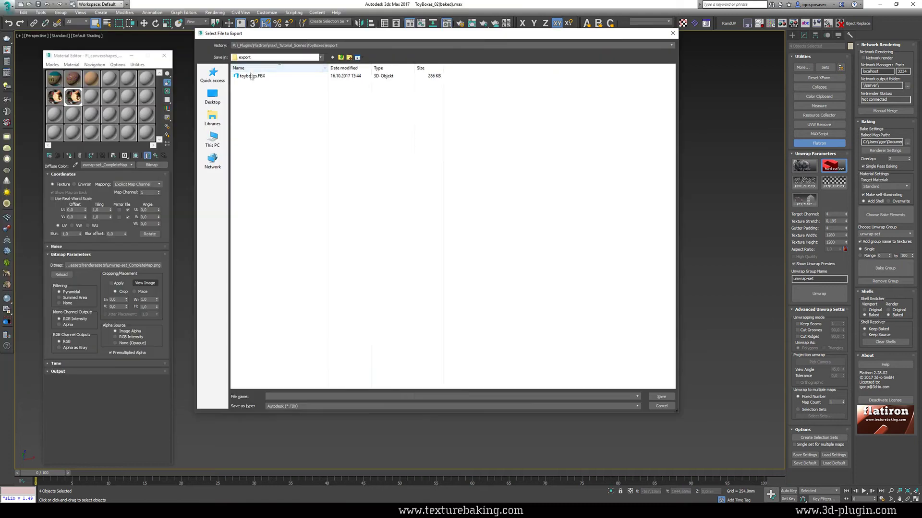
double_click(236, 124)
click(489, 284)
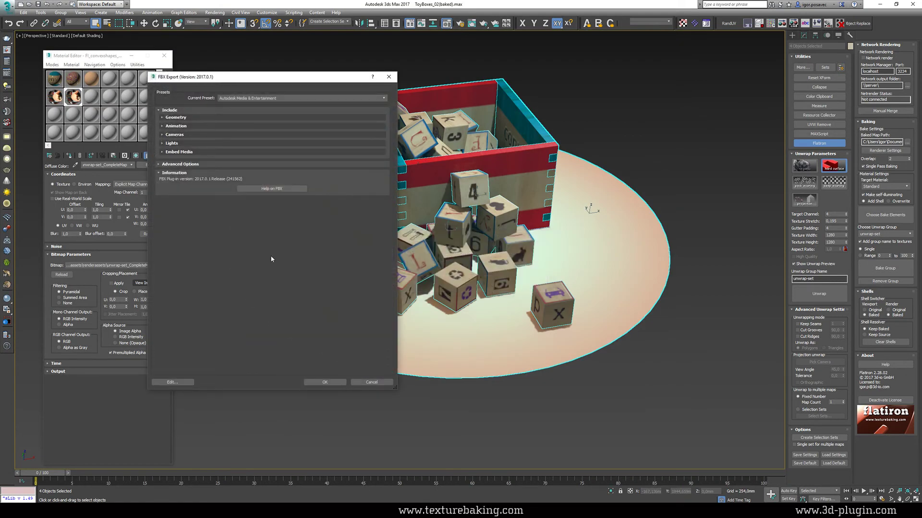
click(324, 382)
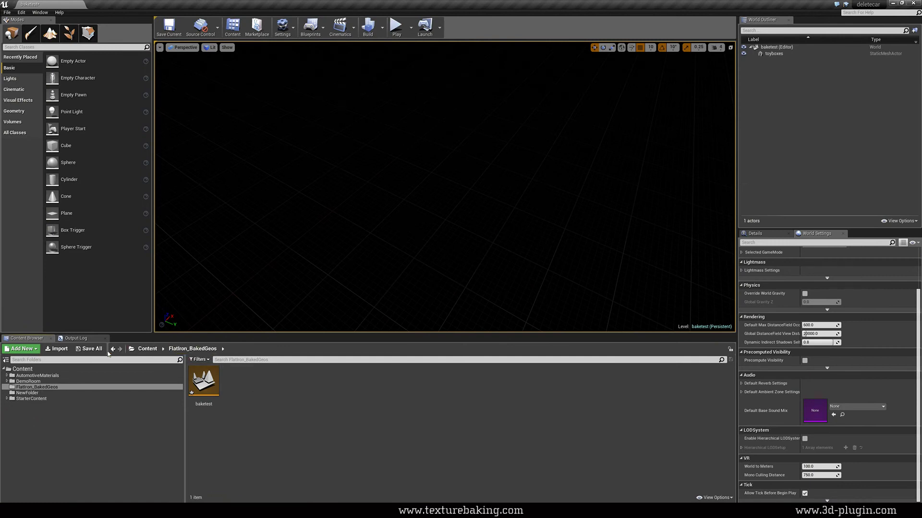
- Import toyboxes.FBX and unwrap-set_CompleteMap.png into Flatron_BakedGeos, then drag the toyboxes mesh into the level
click(57, 349)
click(365, 118)
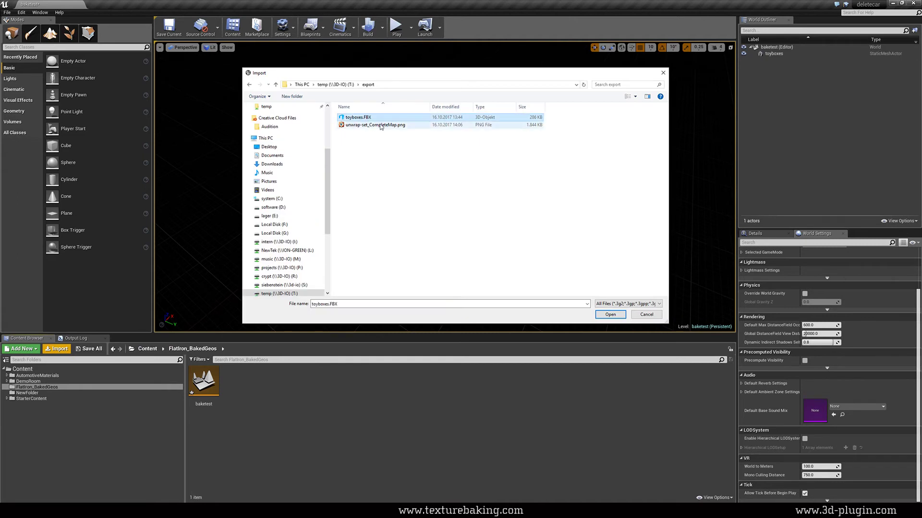
ctrl+click(381, 125)
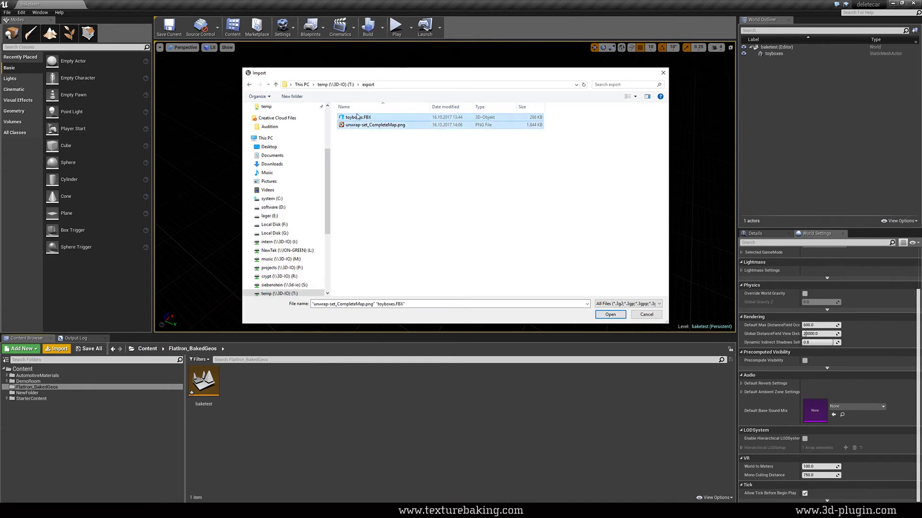
click(605, 316)
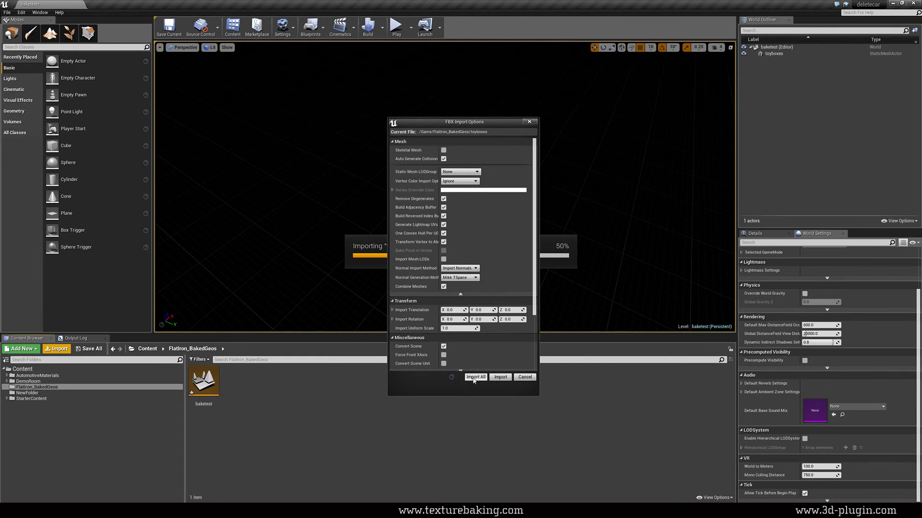
click(475, 377)
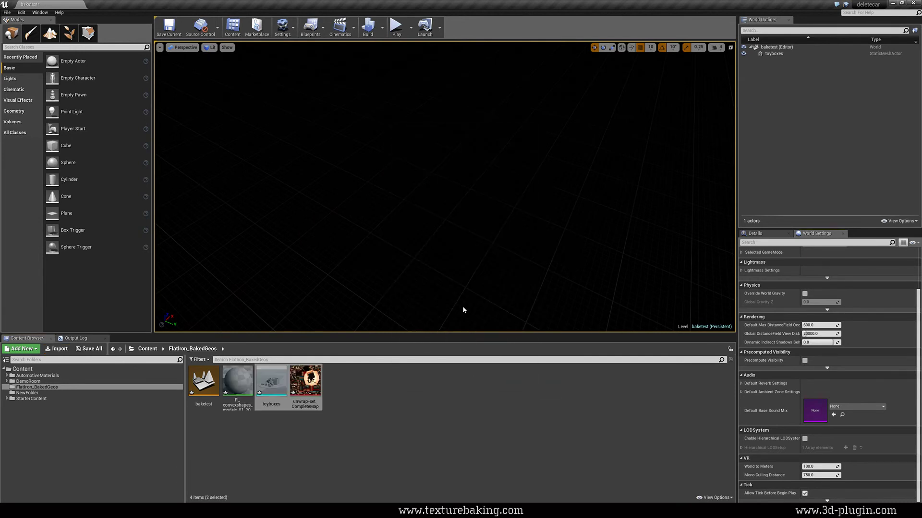
drag(403, 204, 304, 286)
- Open the toy box material and move the texture node beside the material output
double_click(237, 380)
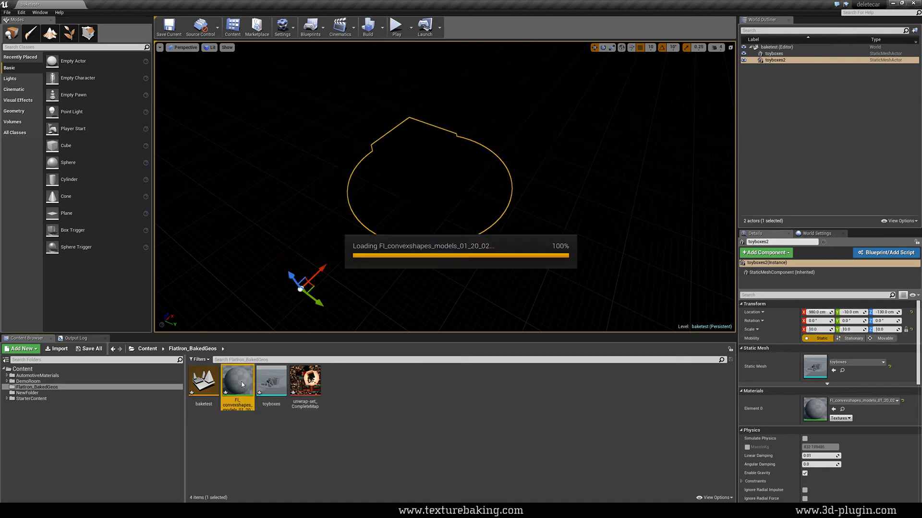
right_drag(269, 192, 336, 192)
right_drag(758, 89, 772, 123)
drag(758, 89, 560, 211)
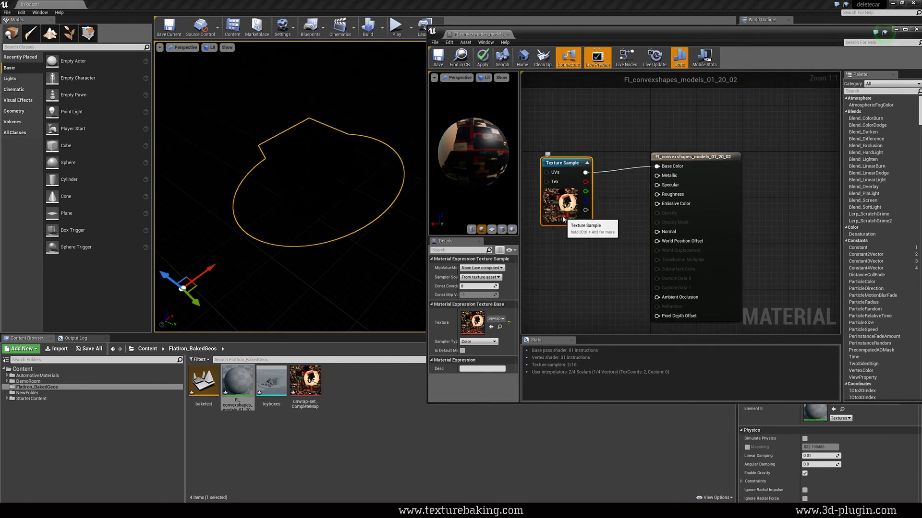
click(655, 163)
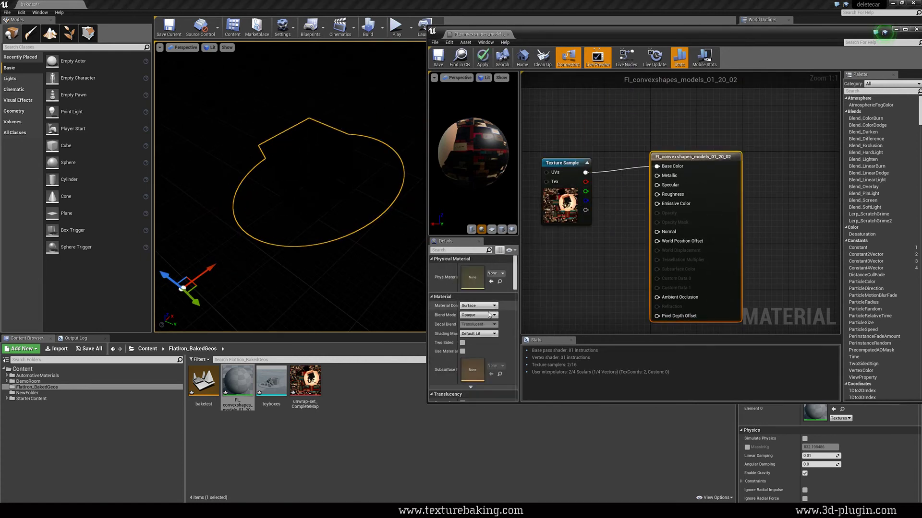
- Set Shading Model to Unlit, wire the texture RGB into Emissive Color, and apply
click(479, 334)
click(464, 340)
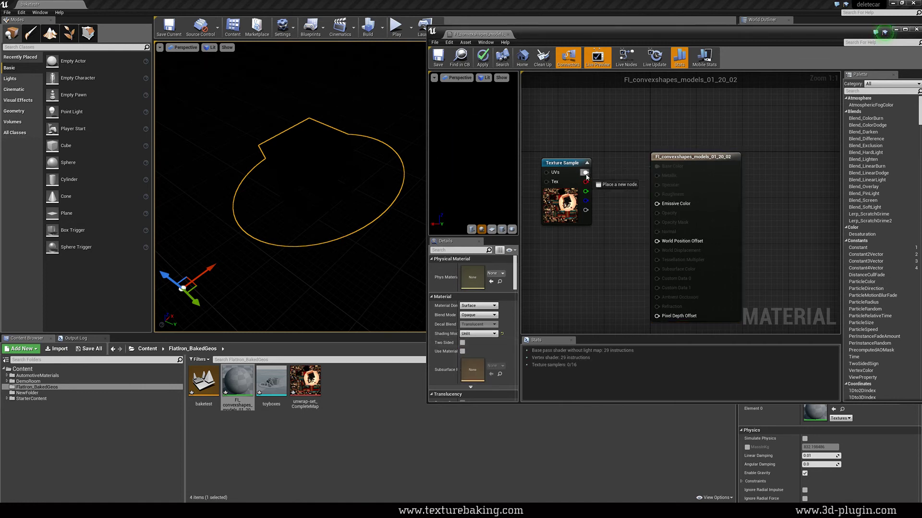
drag(585, 172, 657, 204)
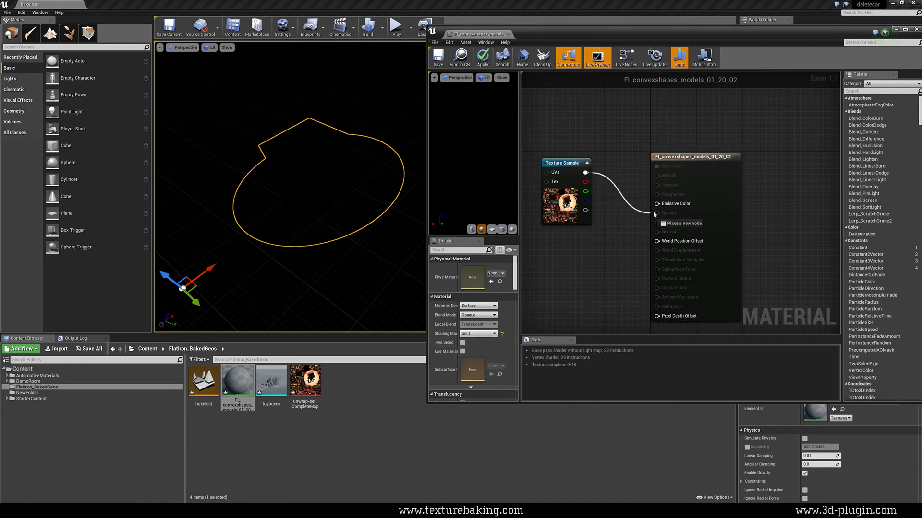
click(482, 58)
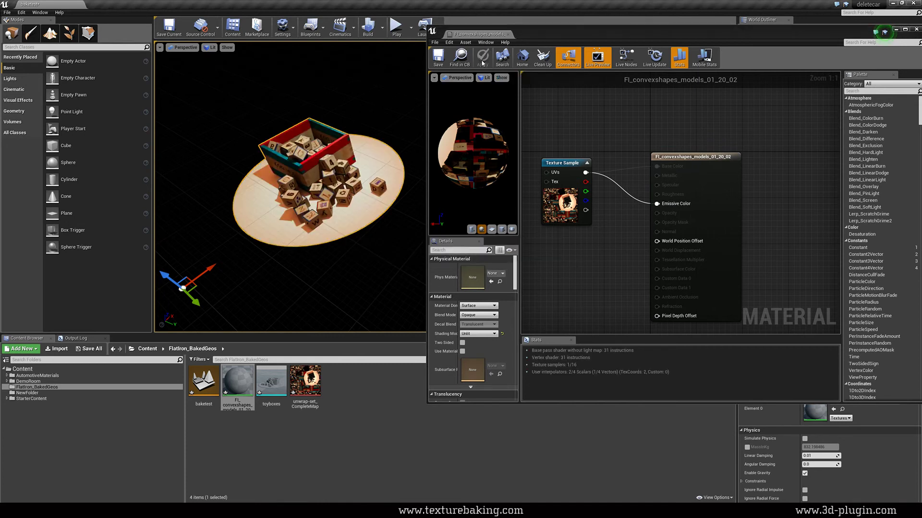
click(896, 30)
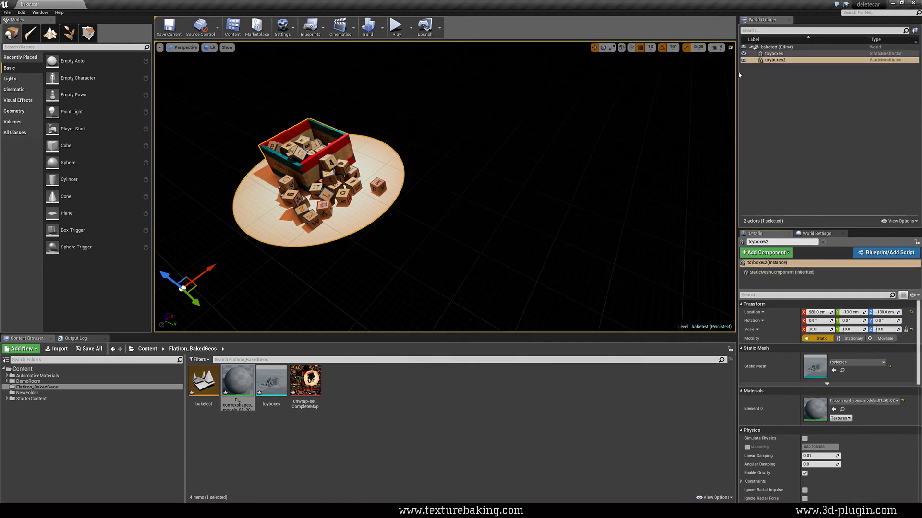
right_drag(552, 192, 511, 192)
alt+drag(511, 192, 672, 196)
mouse_move(454, 222)
alt+mouse_down()
mouse_move(509, 216)
mouse_move(461, 214)
mouse_move(499, 192)
mouse_move(465, 221)
alt+mouse_up()
click(554, 241)
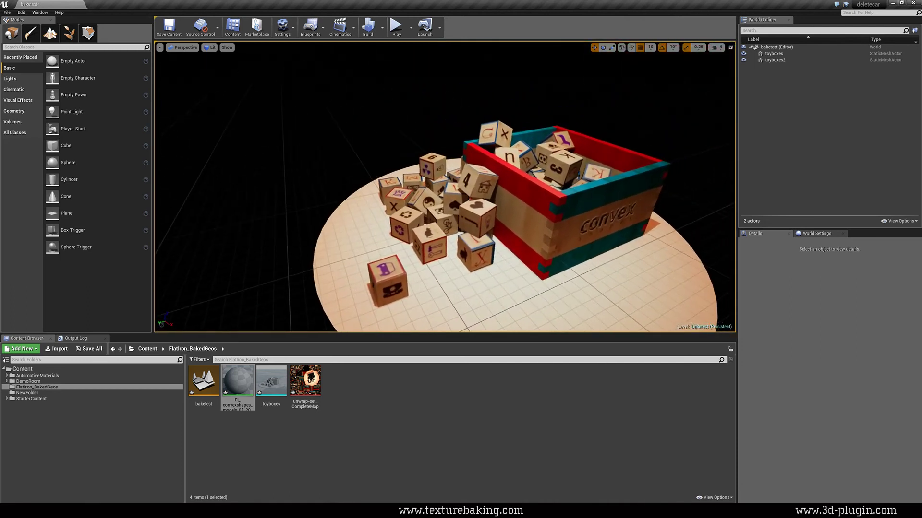